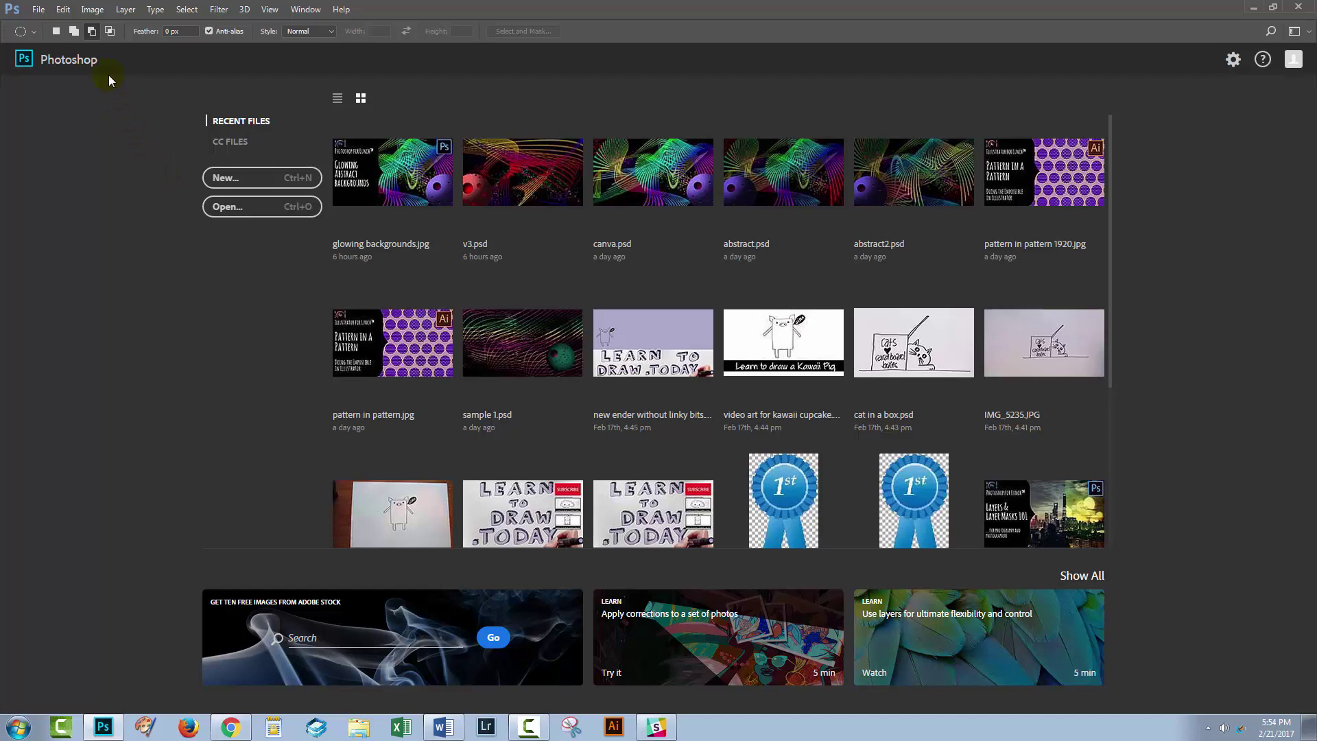
# - Open the Edit menu to reach the Preferences categories
pyautogui.click(63, 9)
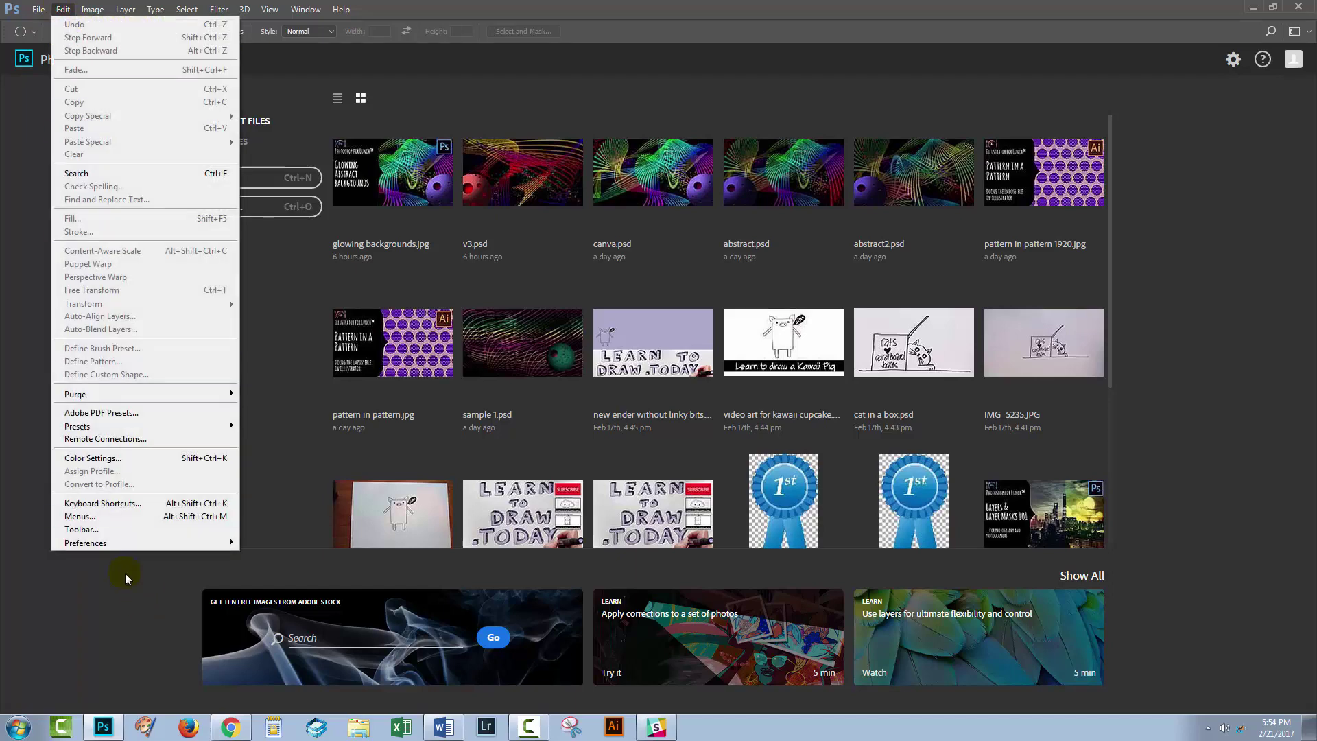
pyautogui.moveTo(86, 542)
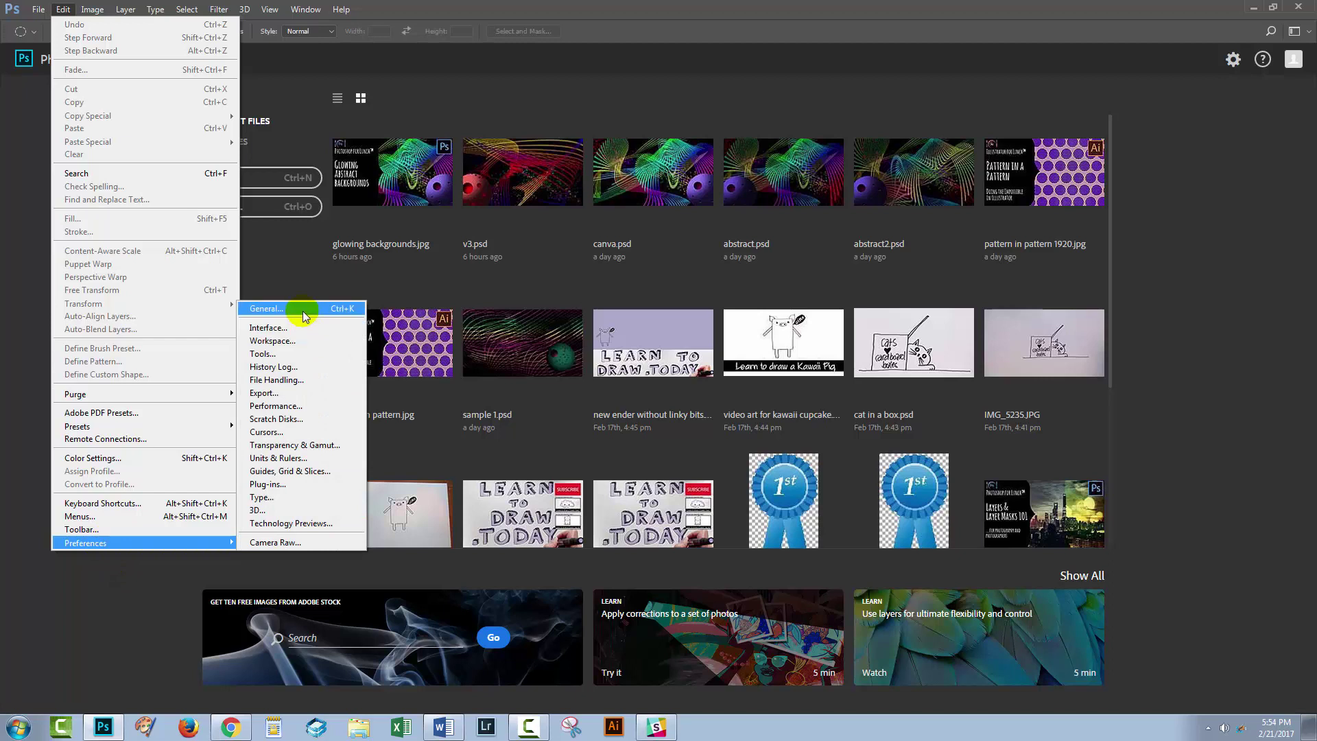
# - In General preferences, turn off 'Show Start Workspace When No Documents Are Open' and confirm
pyautogui.click(302, 311)
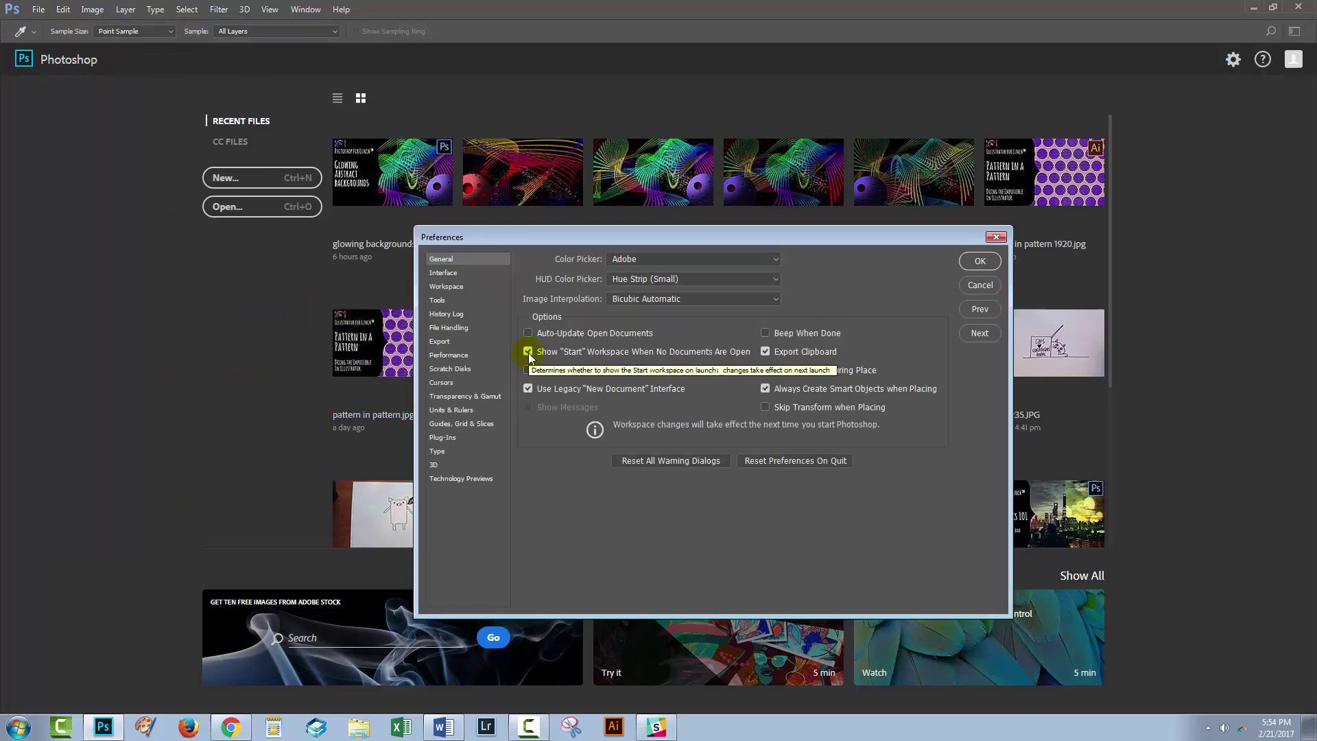
pyautogui.click(529, 353)
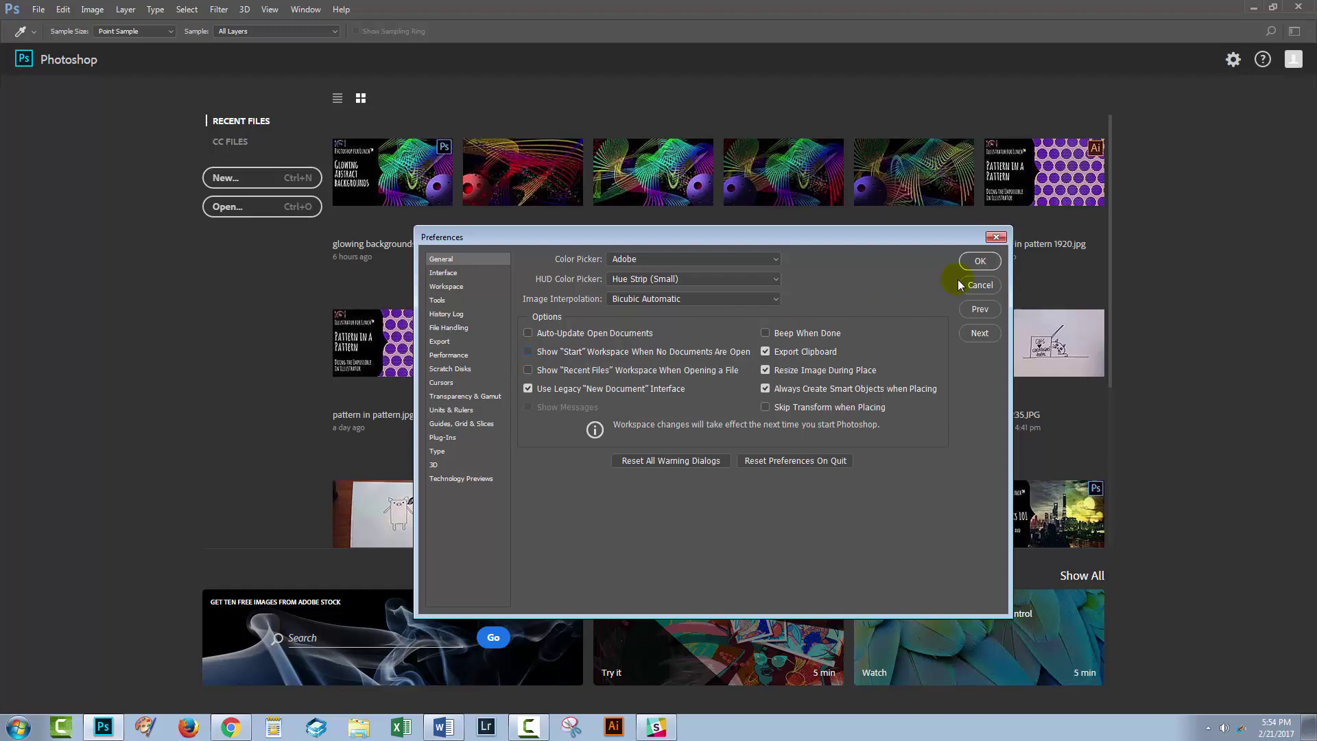
pyautogui.click(980, 261)
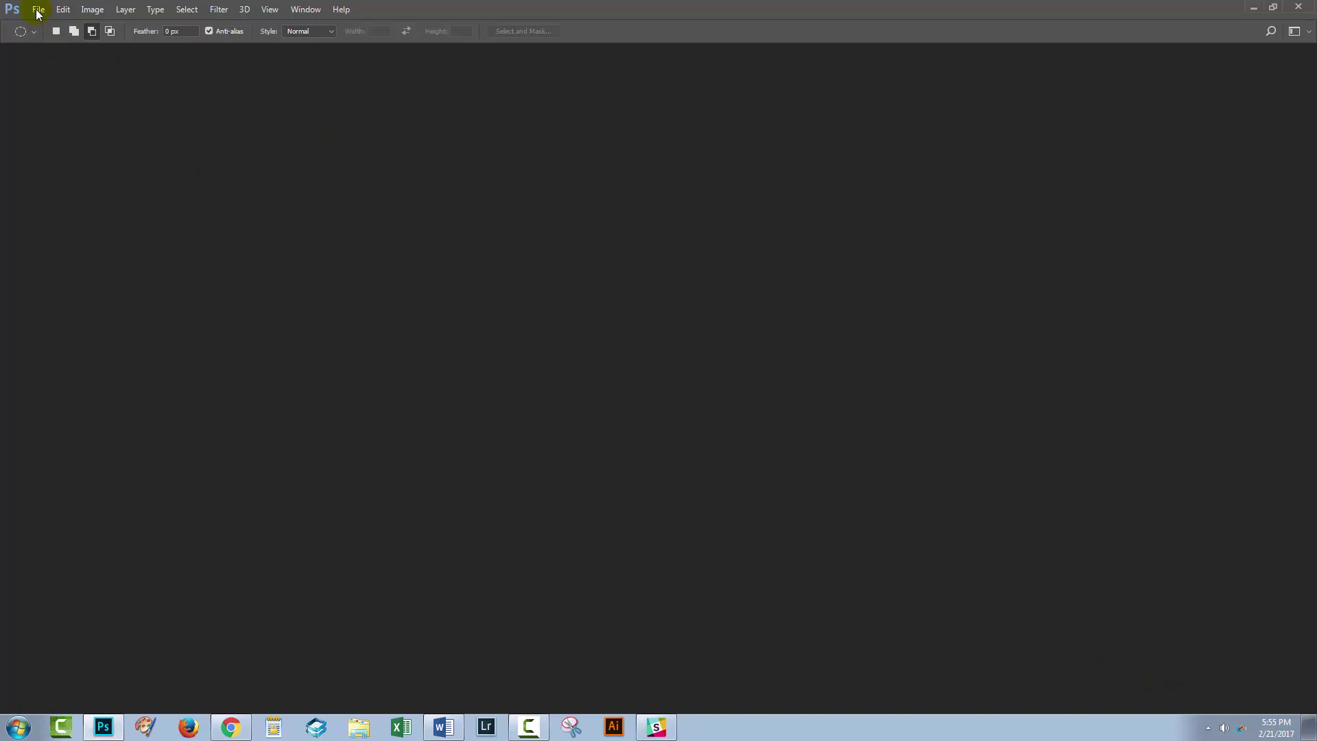
# - Open the File menu and close it without choosing a command
pyautogui.click(36, 12)
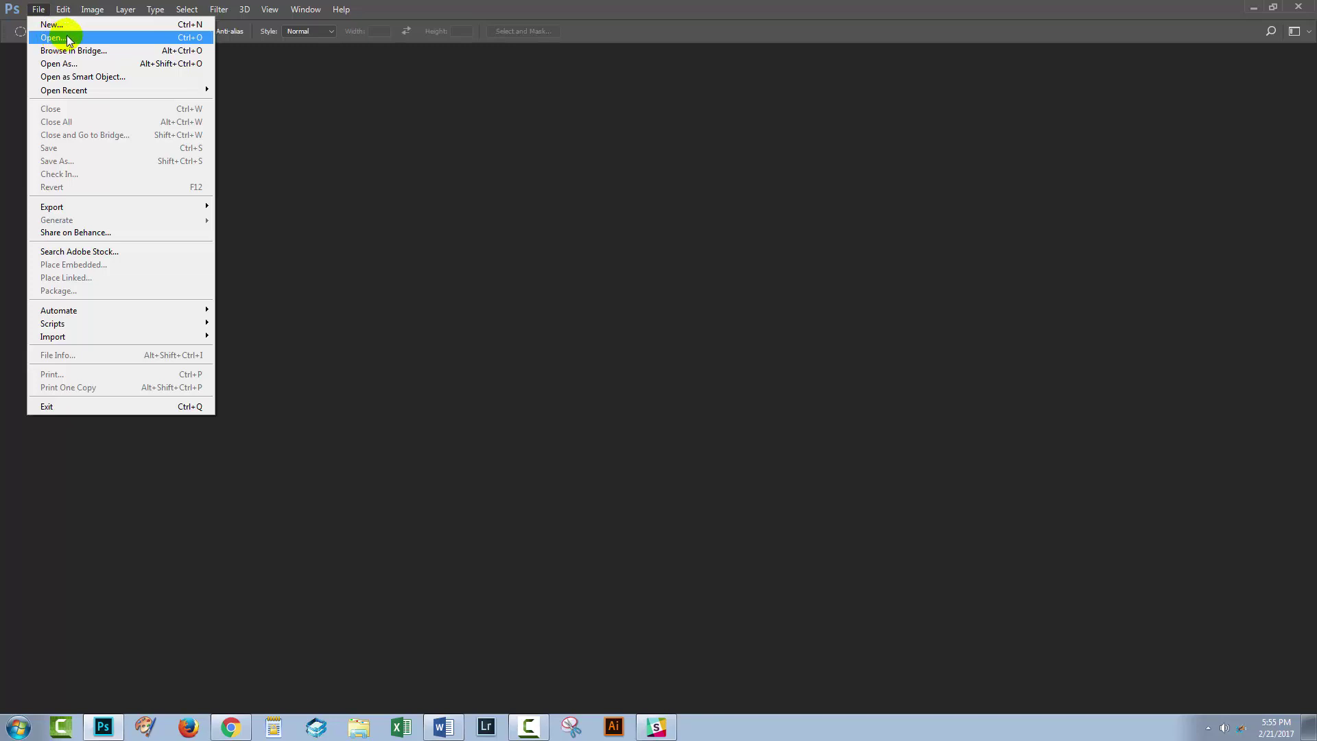
pyautogui.click(429, 207)
pyautogui.press('Tab')
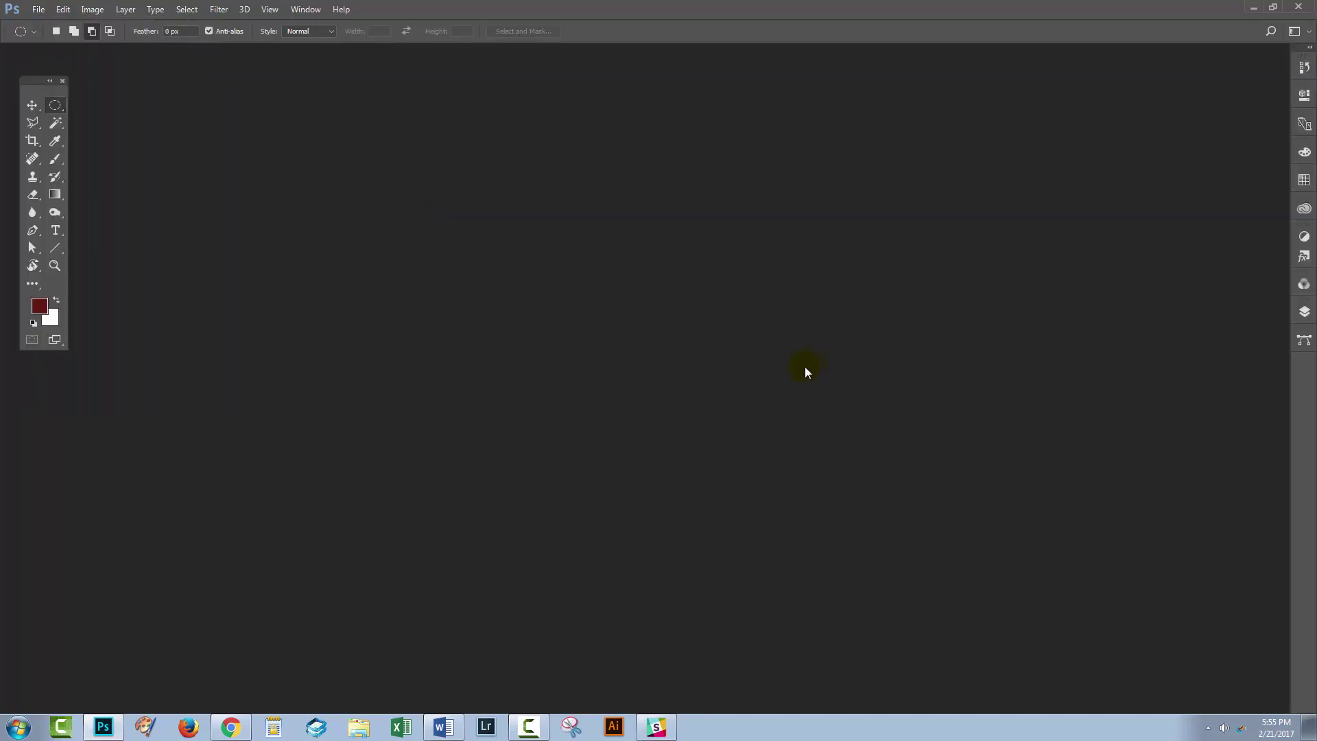